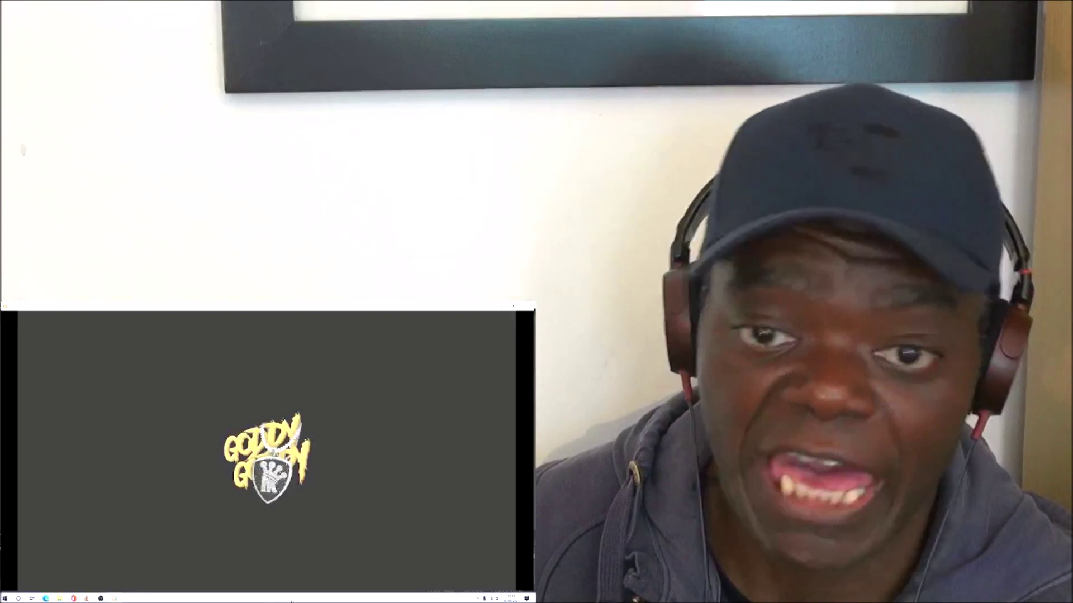
left_click(267, 583)
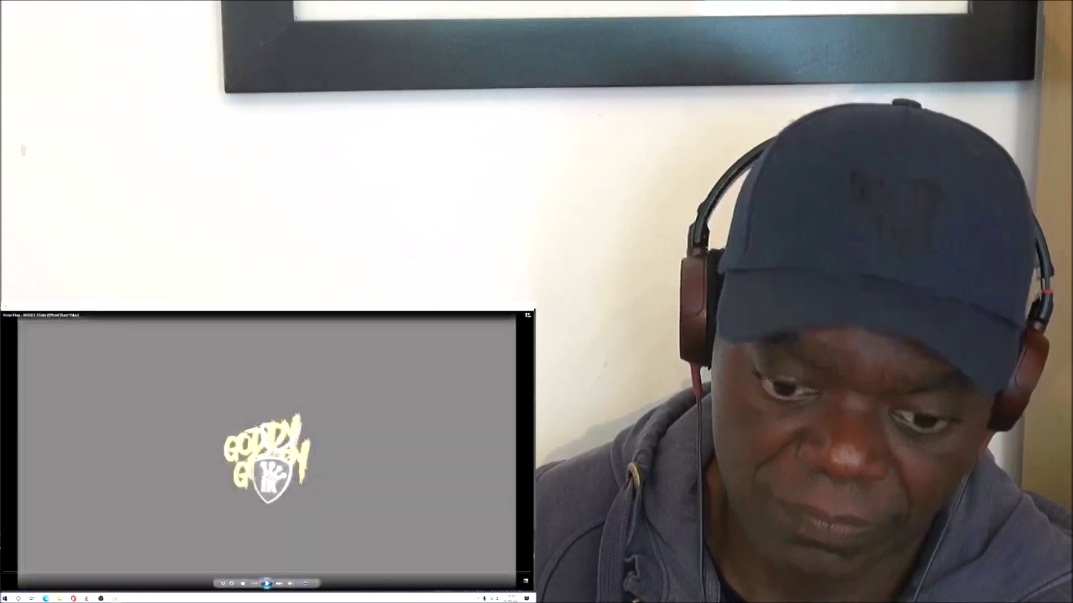